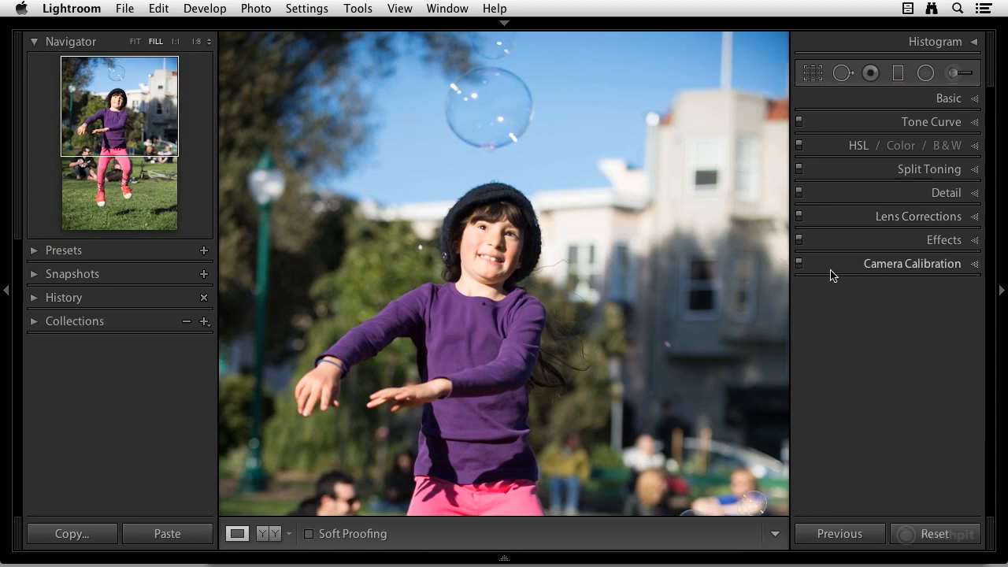
# Open the Detail panel and view the girl's face at 1:1 zoom
pyautogui.click(975, 193)
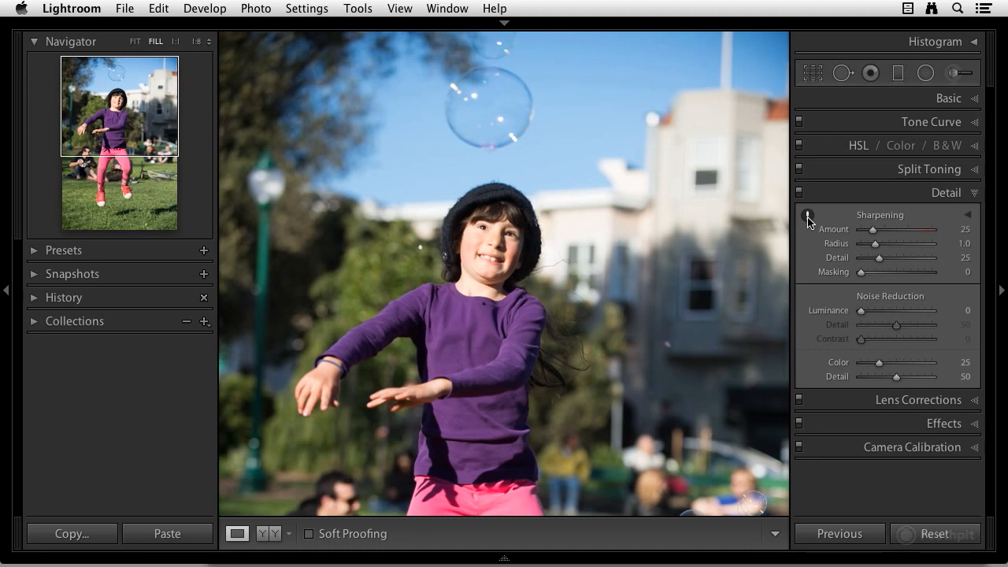
pyautogui.moveTo(807, 222)
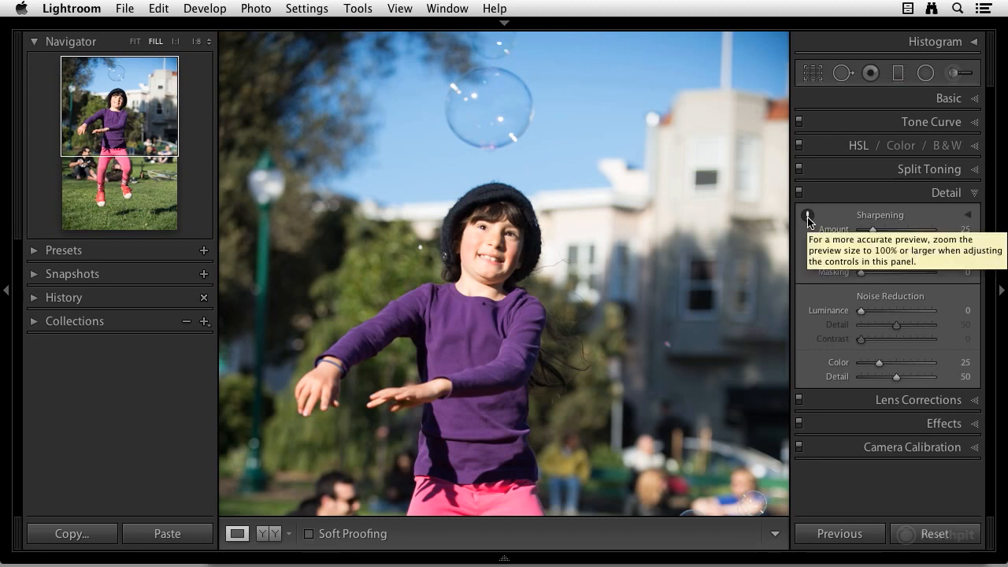
pyautogui.click(807, 219)
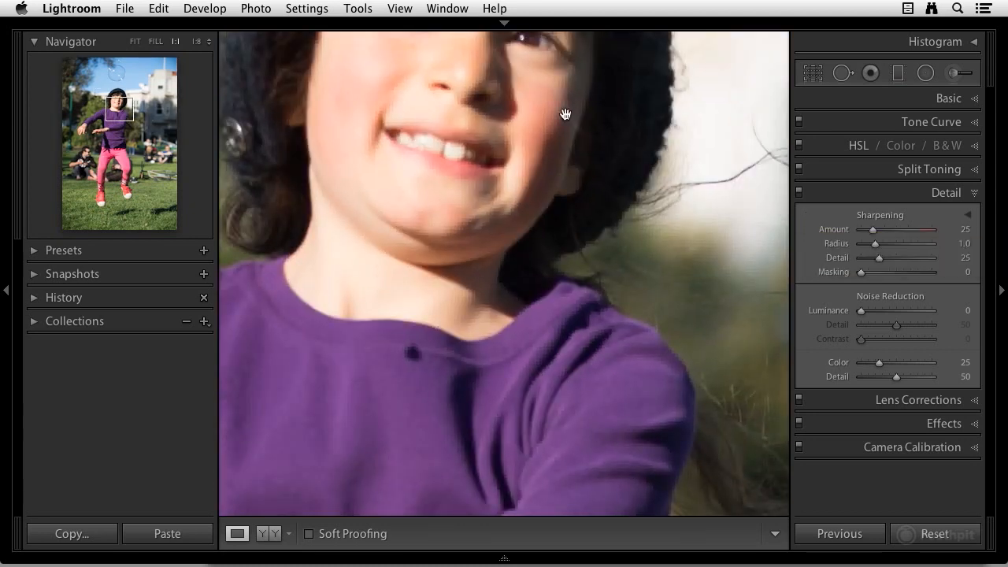
pyautogui.moveTo(486, 85); pyautogui.dragTo(529, 289)
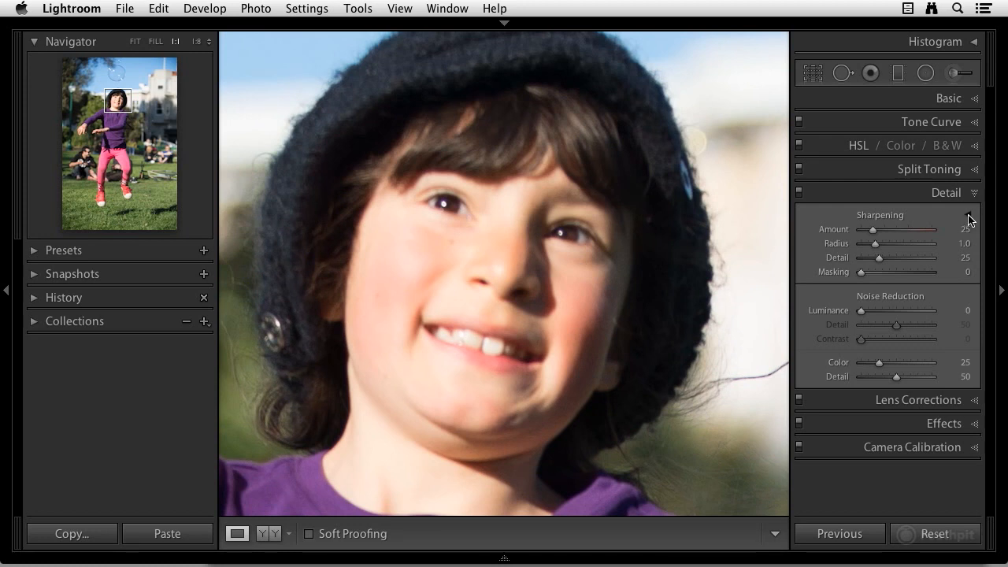
# Show the Detail panel's preview window, pan it to another area of the photo, then hide it again
pyautogui.click(969, 219)
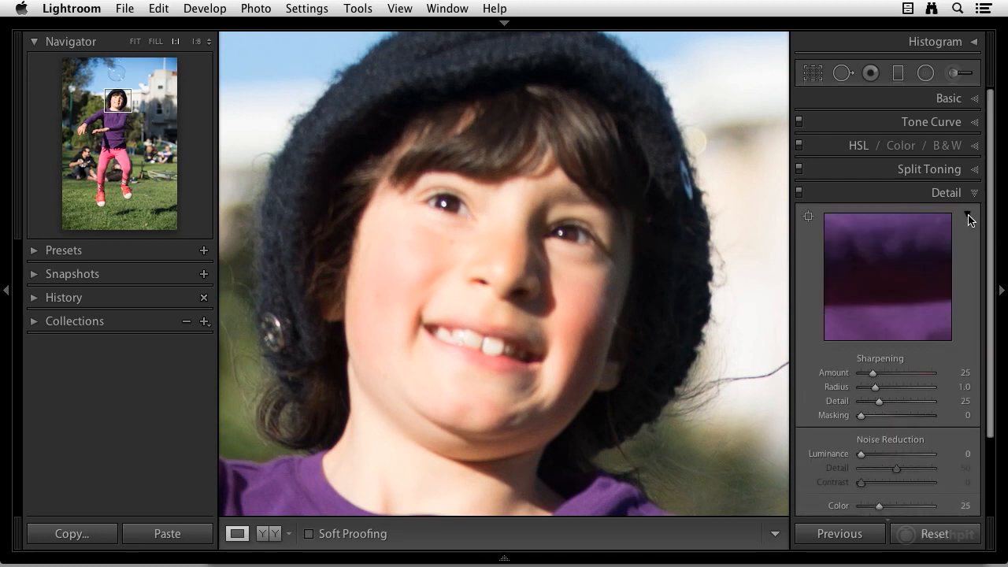
pyautogui.rightClick(870, 245)
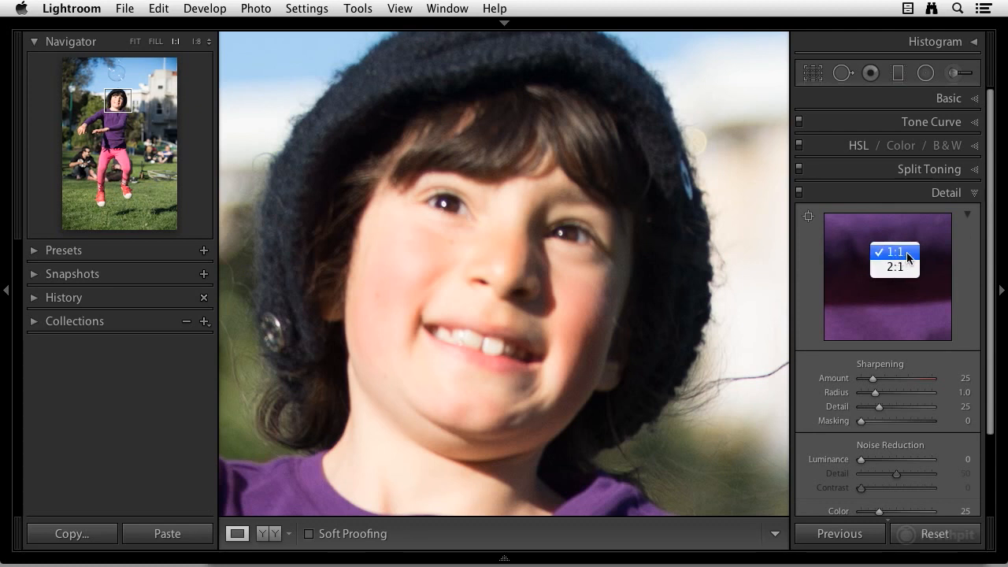
pyautogui.click(859, 230)
pyautogui.moveTo(857, 228); pyautogui.dragTo(882, 258)
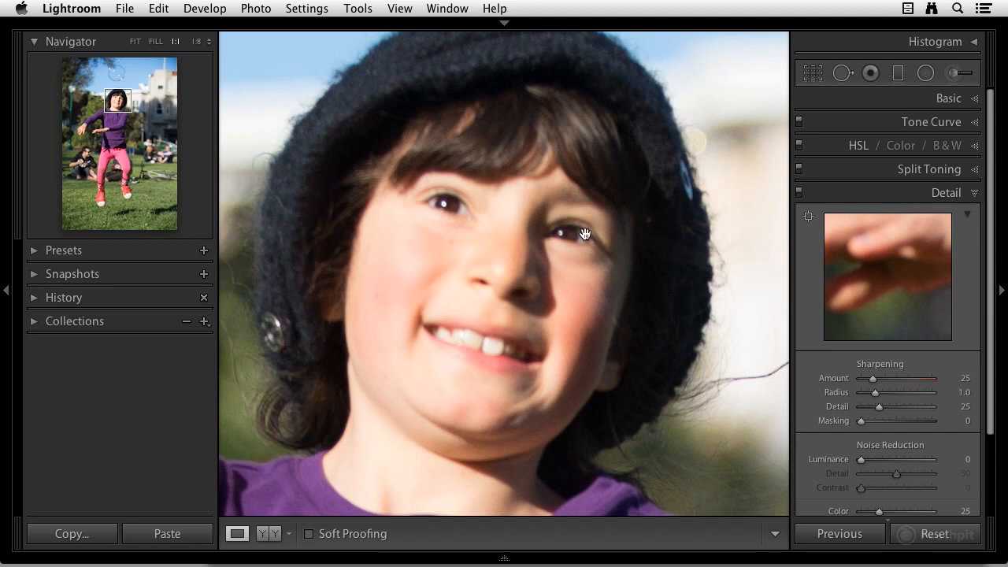
pyautogui.click(967, 216)
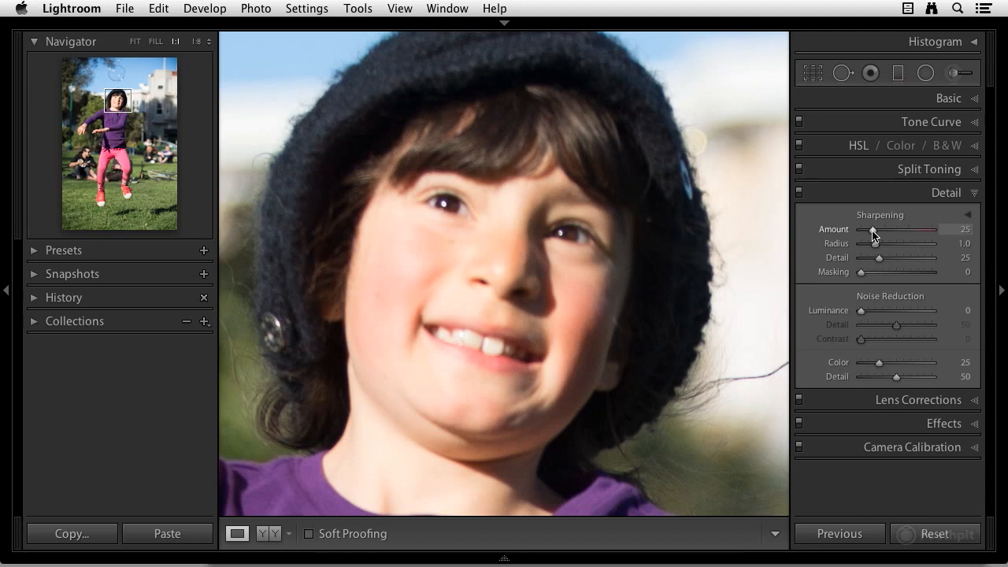
# Set the sharpening Amount to 50 while previewing its effect in grayscale
pyautogui.moveTo(872, 233); pyautogui.dragTo(935, 233)
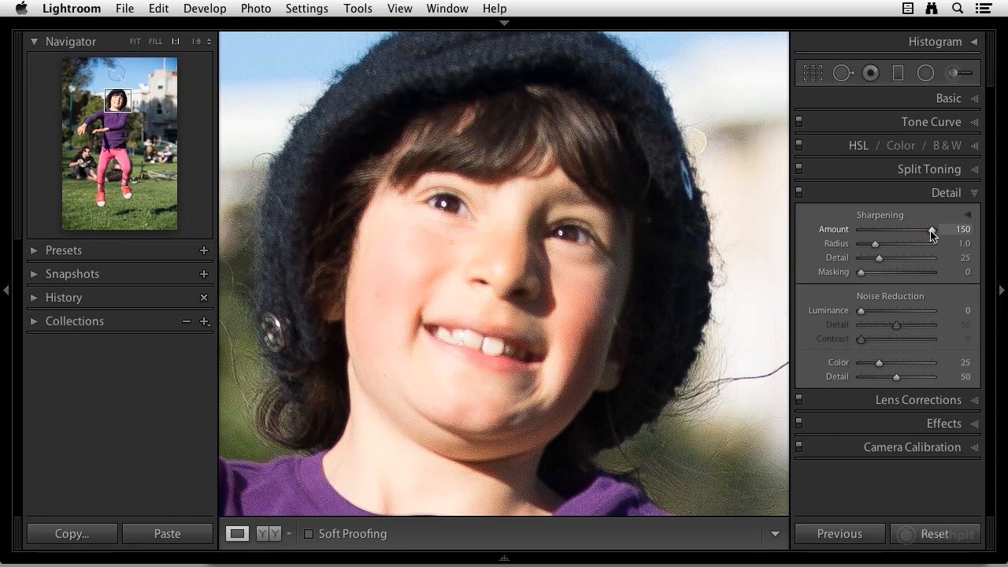
pyautogui.moveTo(931, 234); pyautogui.dragTo(883, 233)
pyautogui.keyDown('alt'); pyautogui.click(884, 231); pyautogui.keyUp('alt')
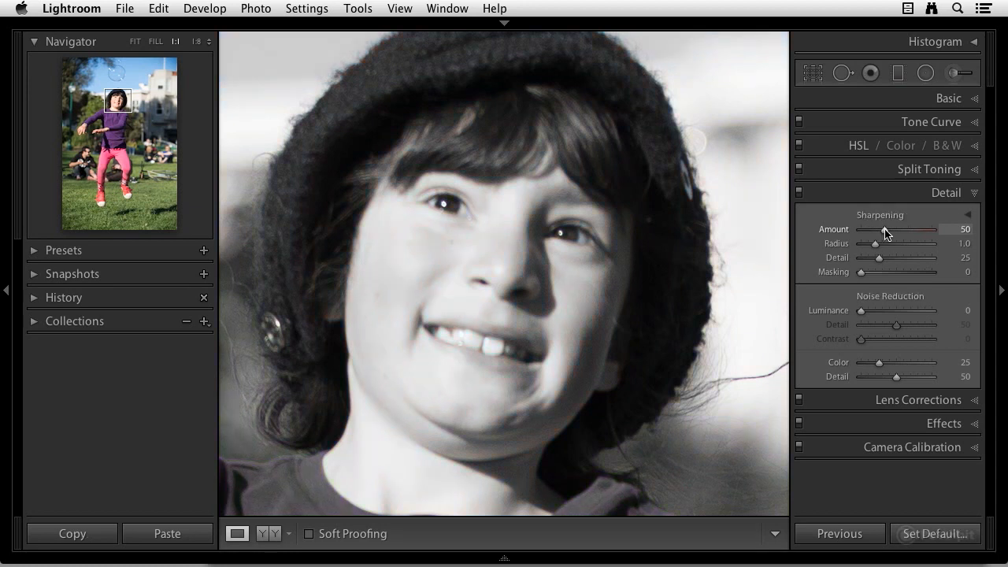
pyautogui.moveTo(885, 232)
pyautogui.mouseDown()
pyautogui.moveTo(930, 234)
pyautogui.moveTo(884, 229)
pyautogui.mouseUp()
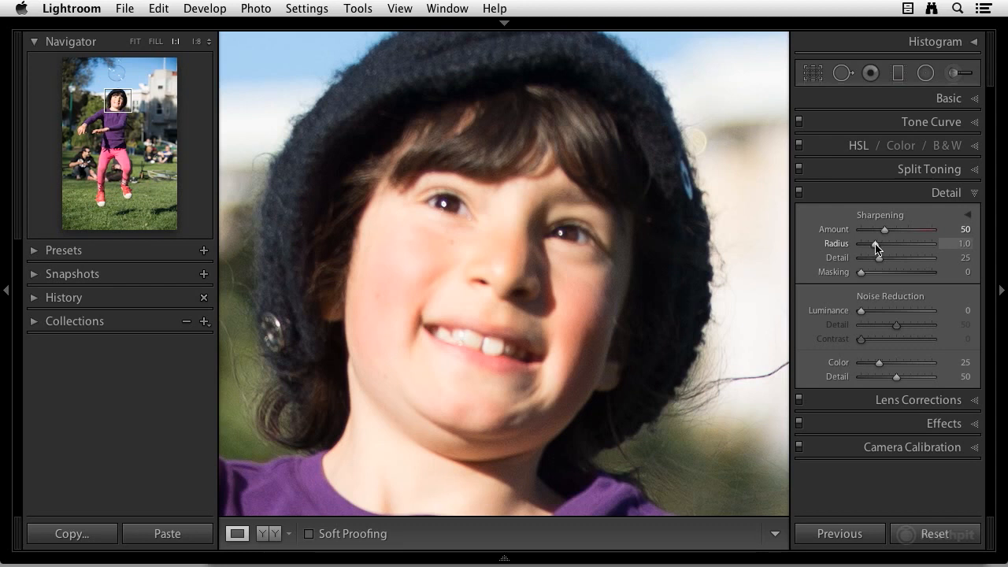
# Preview the sharpening Radius effect as a grayscale mask without changing its value
pyautogui.press('alt')
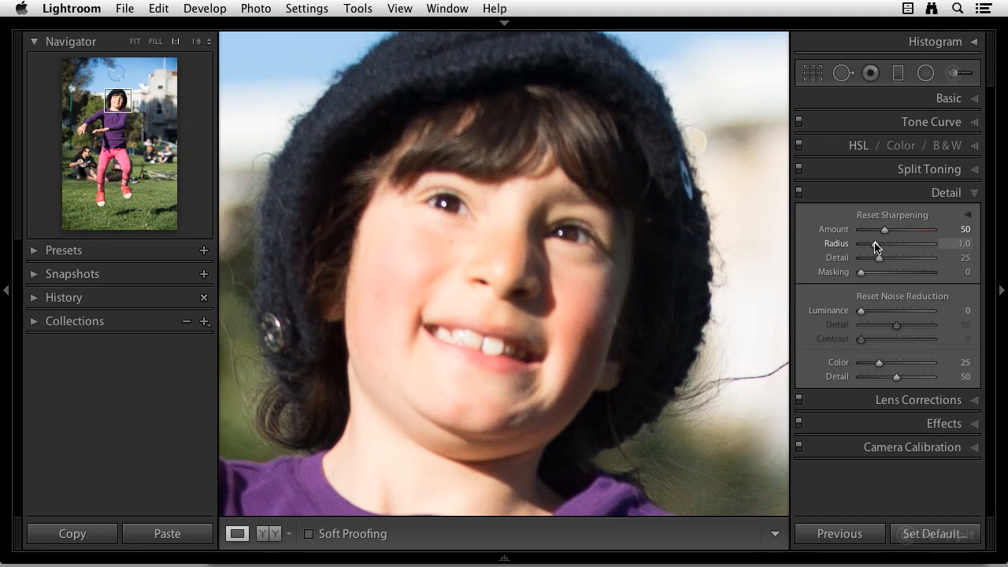
pyautogui.keyDown('alt'); pyautogui.click(874, 246); pyautogui.keyUp('alt')
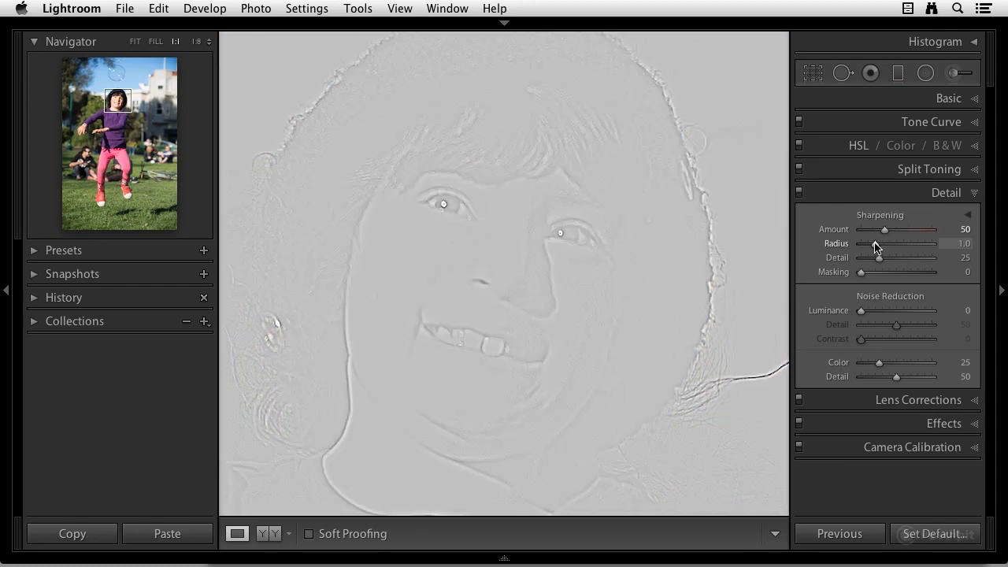
pyautogui.moveTo(874, 246)
pyautogui.mouseDown()
pyautogui.moveTo(936, 245)
pyautogui.moveTo(875, 246)
pyautogui.mouseUp()
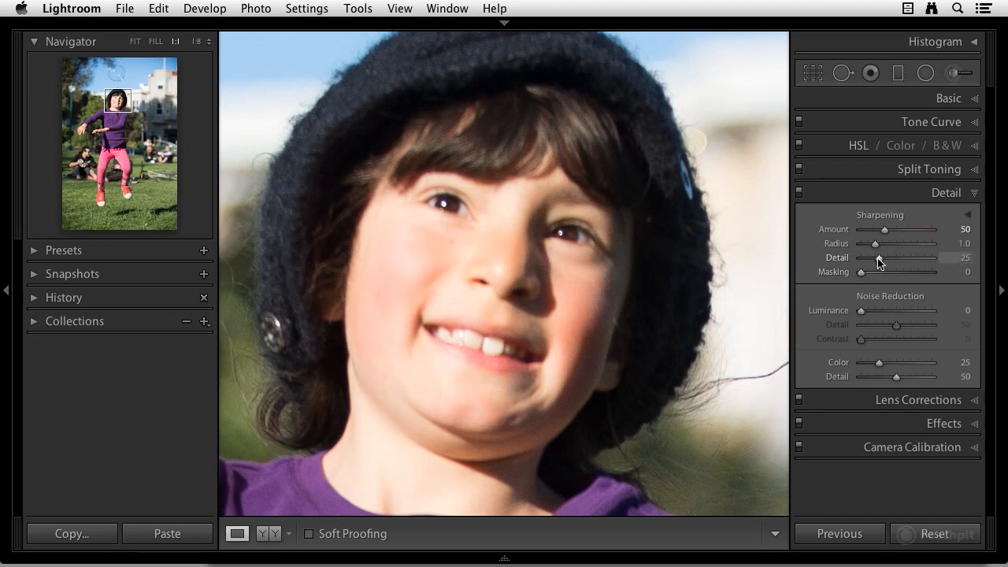
# Preview sharpening Detail at 100, then reset the Detail slider to its default
pyautogui.press('alt')
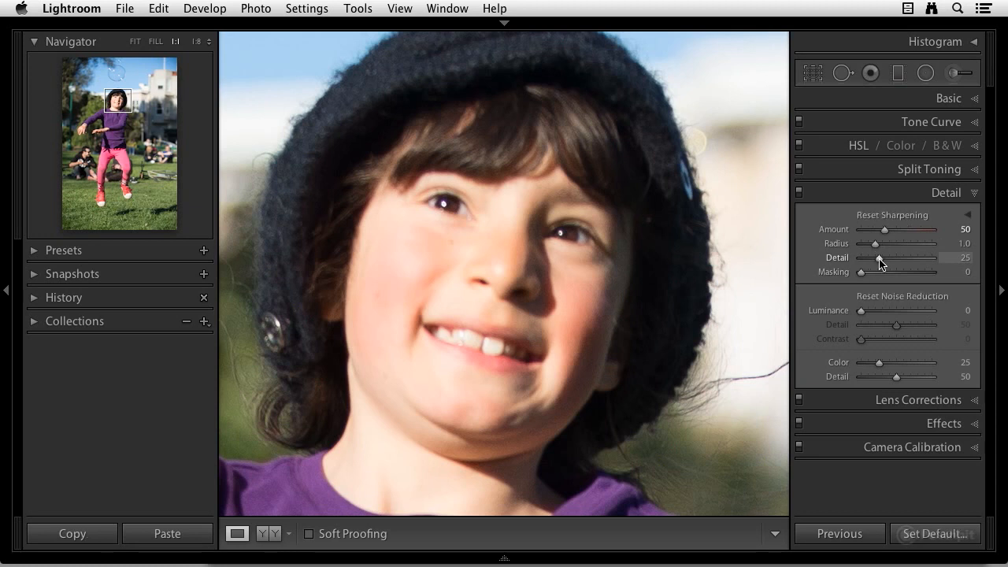
pyautogui.keyDown('alt'); pyautogui.click(880, 259); pyautogui.keyUp('alt')
pyautogui.moveTo(880, 259); pyautogui.dragTo(933, 262)
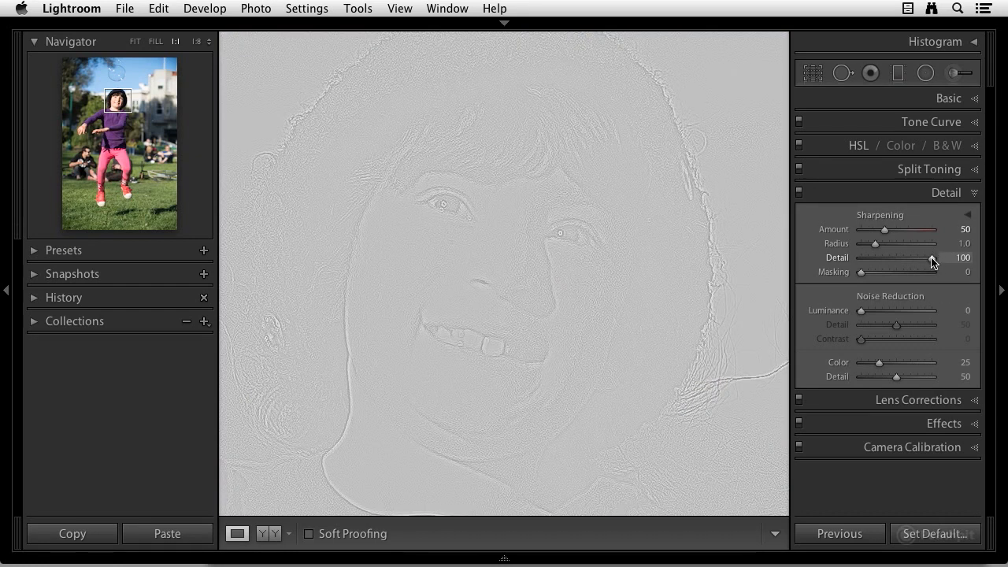
pyautogui.moveTo(933, 262); pyautogui.dragTo(932, 262)
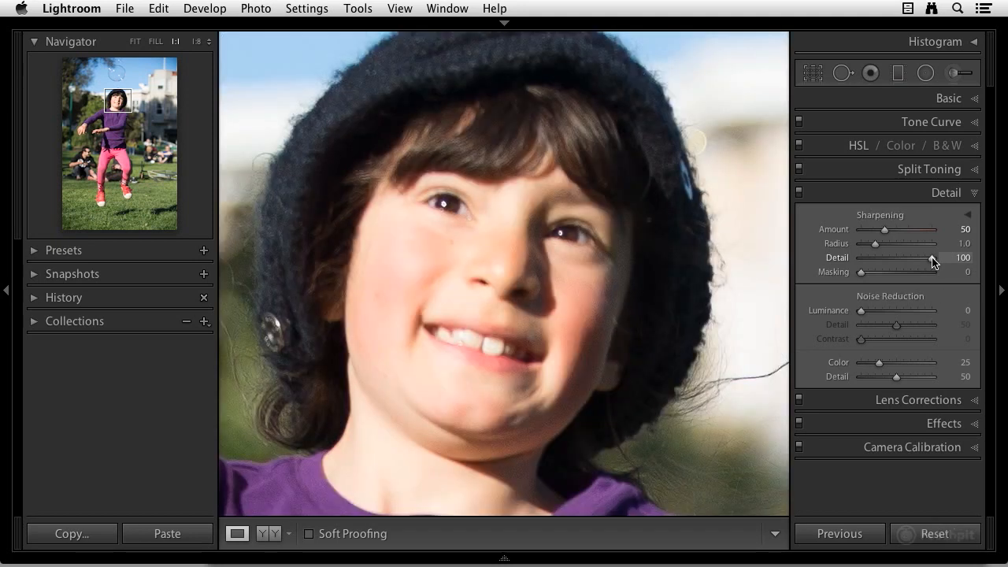
pyautogui.doubleClick(932, 258)
# Set sharpening Masking to 88 while previewing the edge mask
pyautogui.keyDown('alt'); pyautogui.click(862, 272); pyautogui.keyUp('alt')
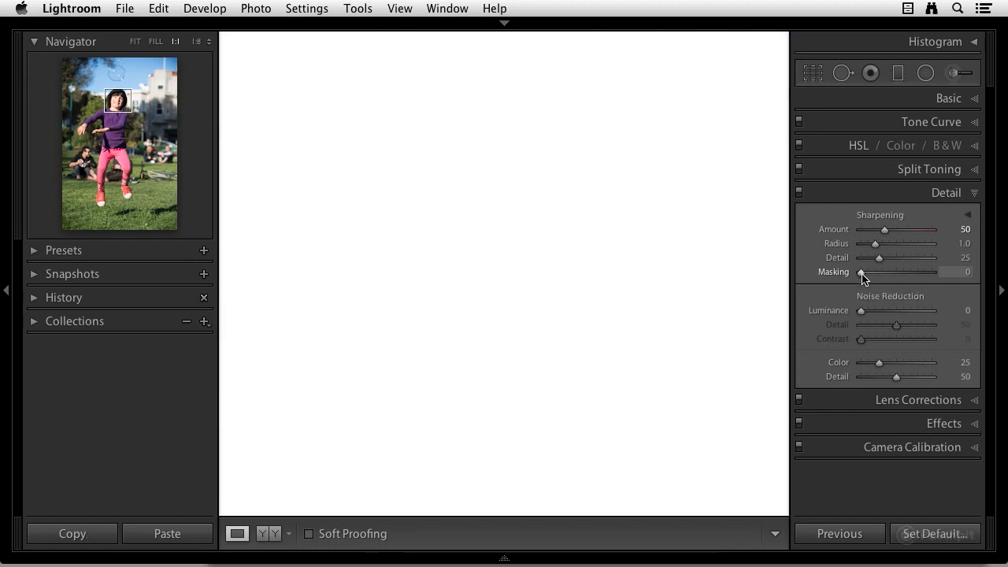
pyautogui.moveTo(861, 273); pyautogui.dragTo(864, 274)
pyautogui.moveTo(864, 273); pyautogui.dragTo(913, 276)
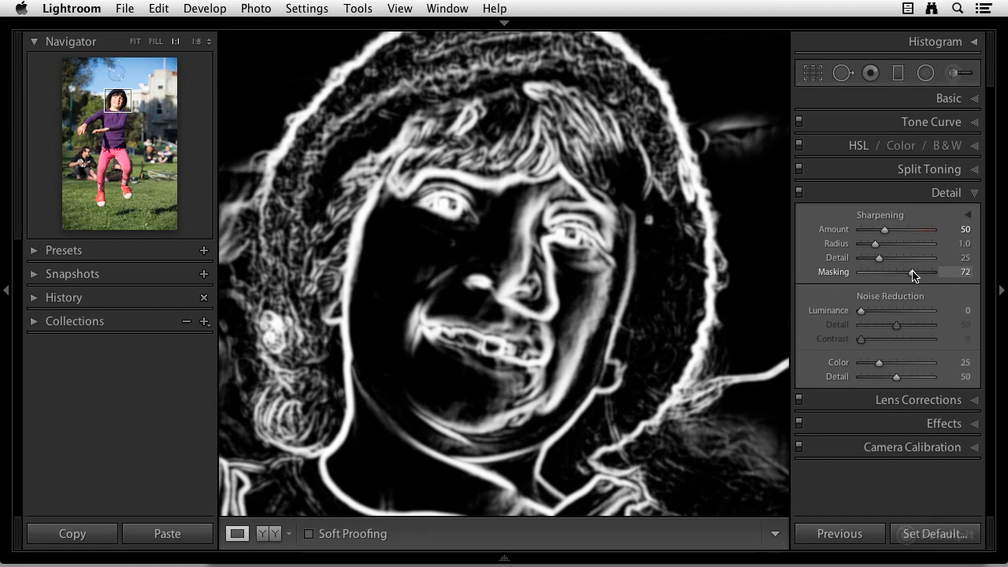
pyautogui.moveTo(914, 274); pyautogui.dragTo(919, 275)
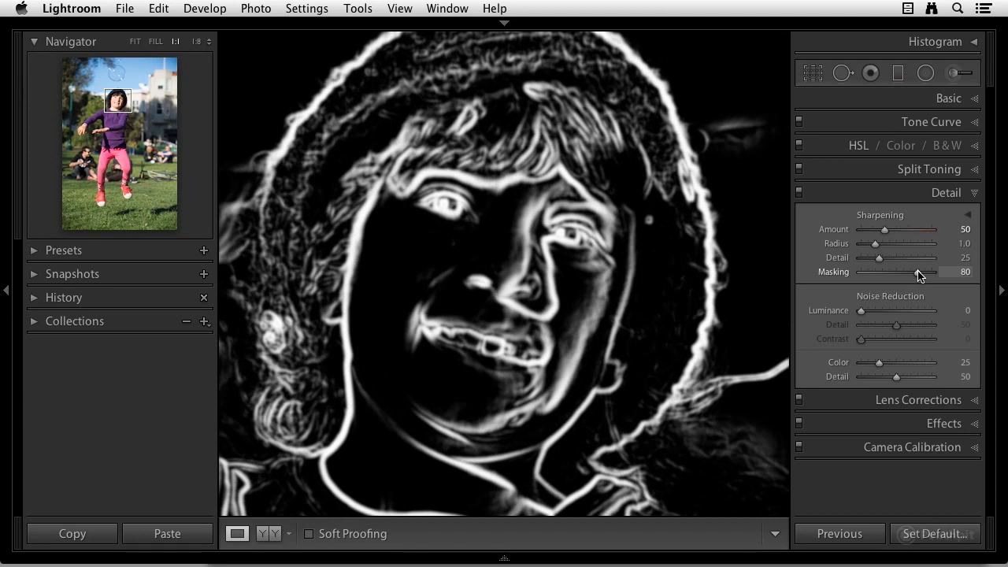
pyautogui.moveTo(919, 276); pyautogui.dragTo(922, 275)
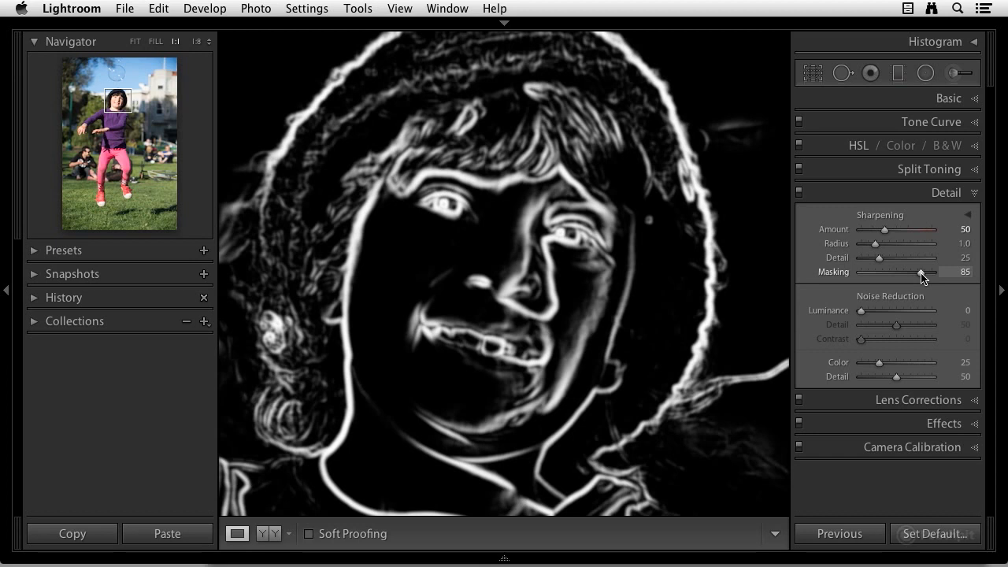
pyautogui.moveTo(923, 278); pyautogui.dragTo(925, 278)
pyautogui.moveTo(922, 277); pyautogui.dragTo(923, 274)
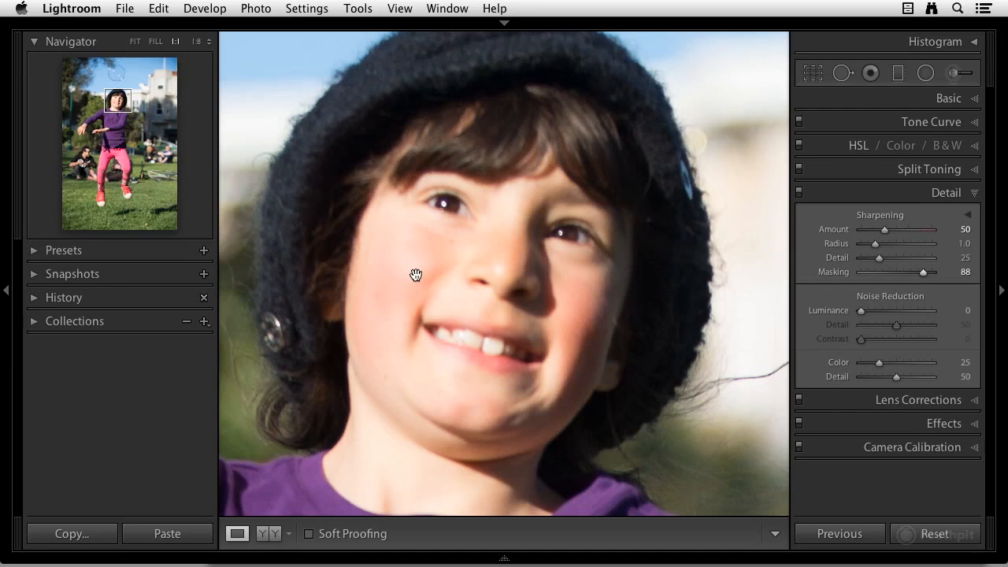
# Compare before and after side by side, raise sharpening Amount to 104, and return to single view
pyautogui.click(269, 534)
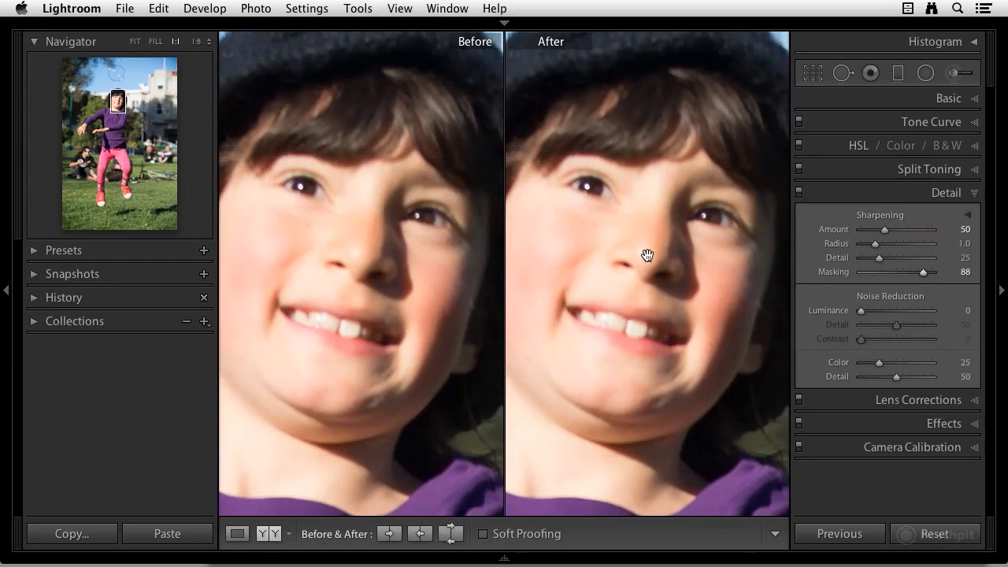
pyautogui.moveTo(632, 259); pyautogui.dragTo(666, 261)
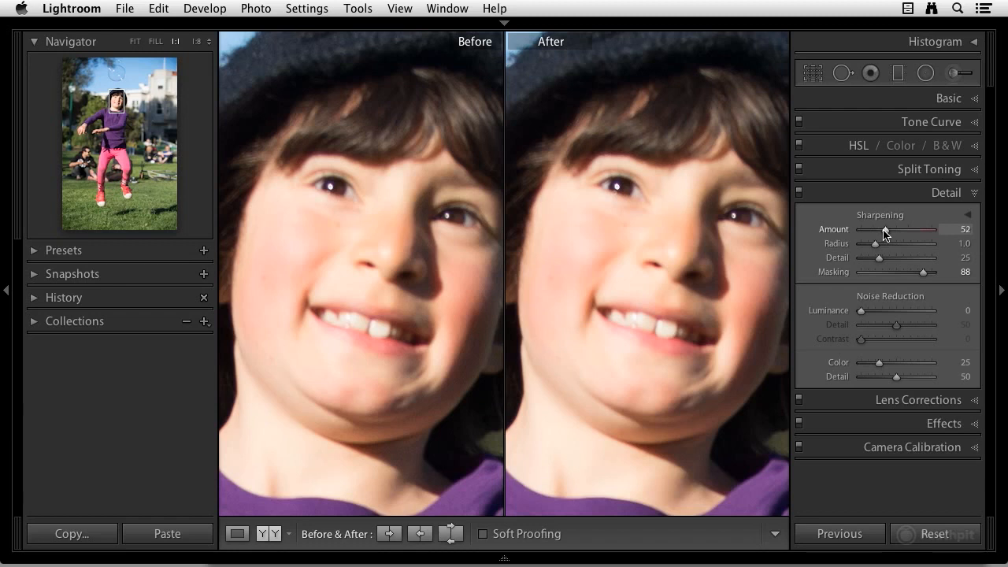
pyautogui.moveTo(884, 230); pyautogui.dragTo(910, 233)
pyautogui.press('y')
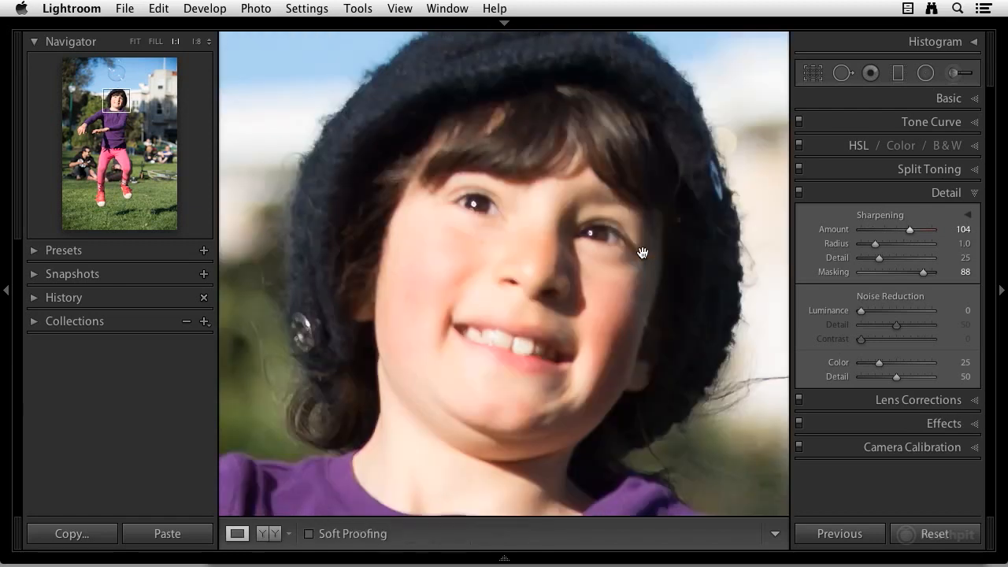
# Zoom out to fit and open the portrait of the two girls from the filmstrip
pyautogui.click(549, 247)
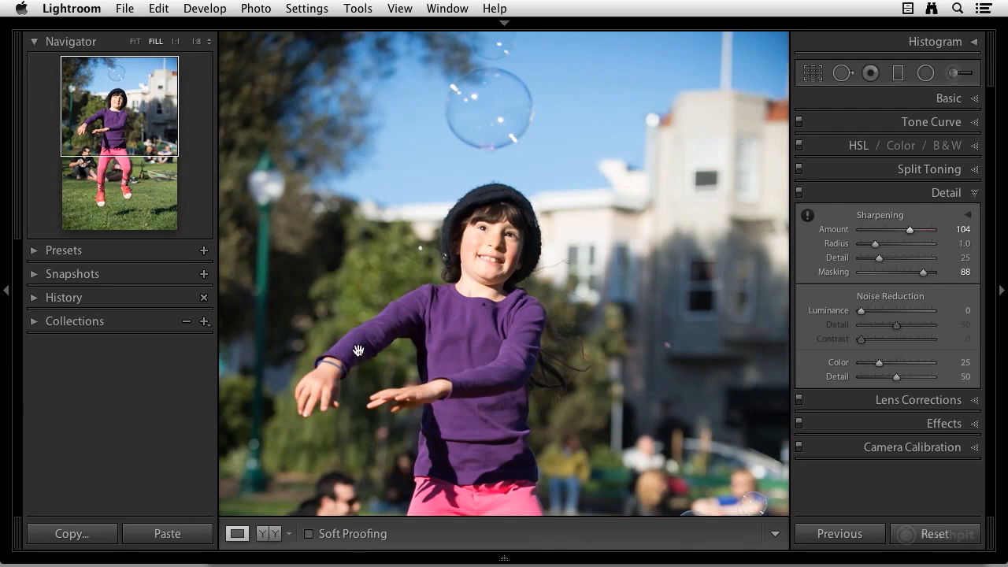
pyautogui.moveTo(518, 564)
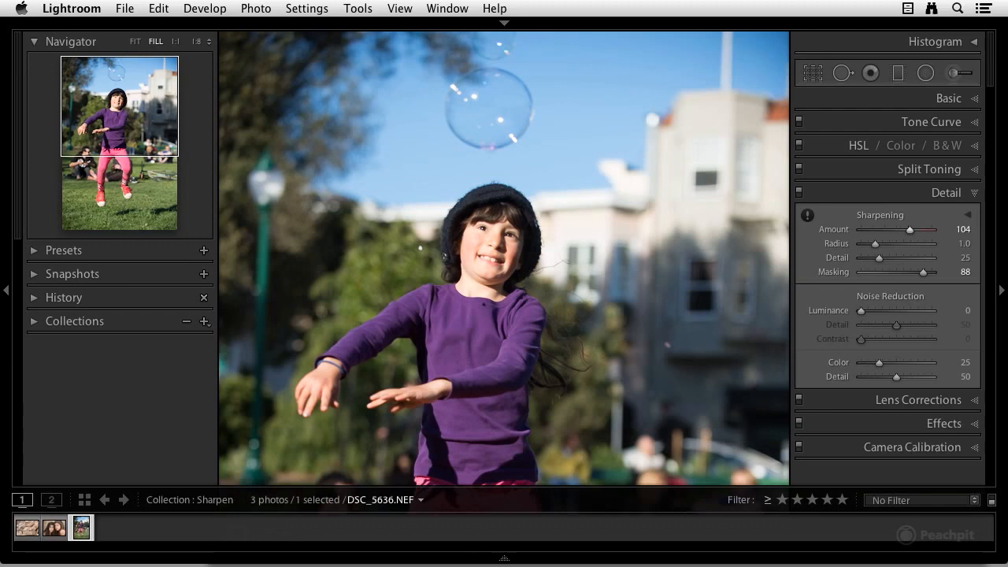
pyautogui.click(53, 533)
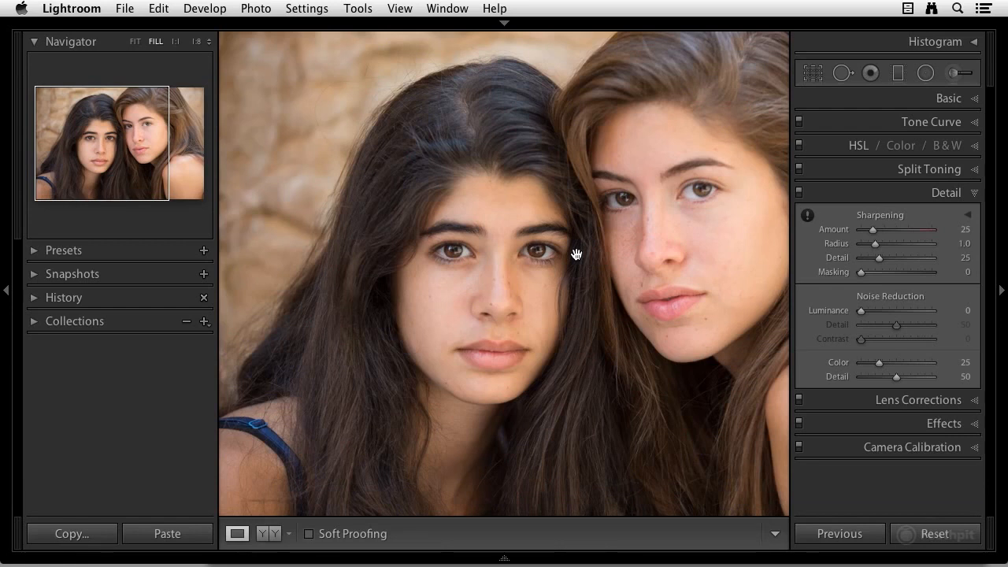
# Select the Adjustment Brush with the Sharpness effect and reduce the brush size to 10
pyautogui.click(975, 194)
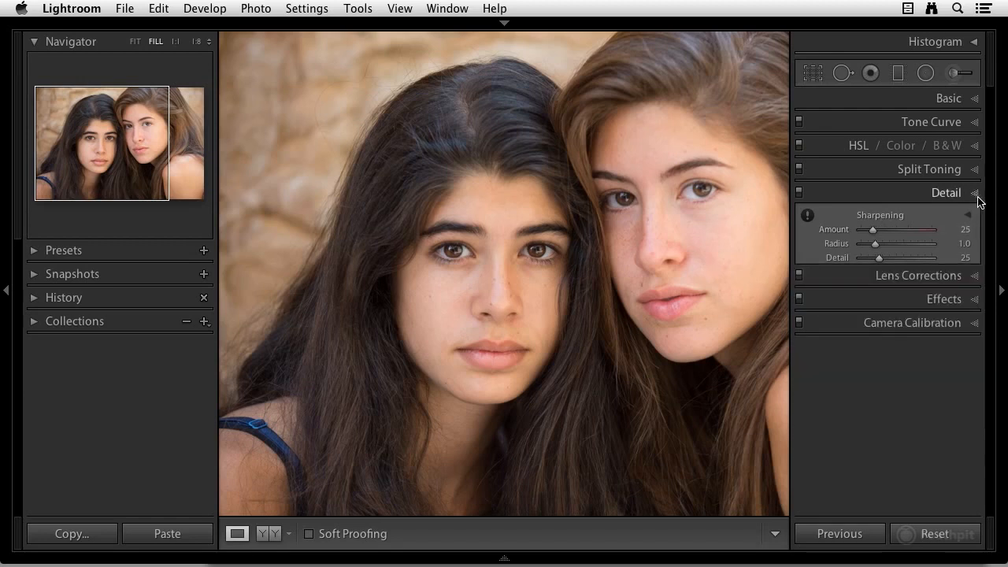
pyautogui.click(955, 73)
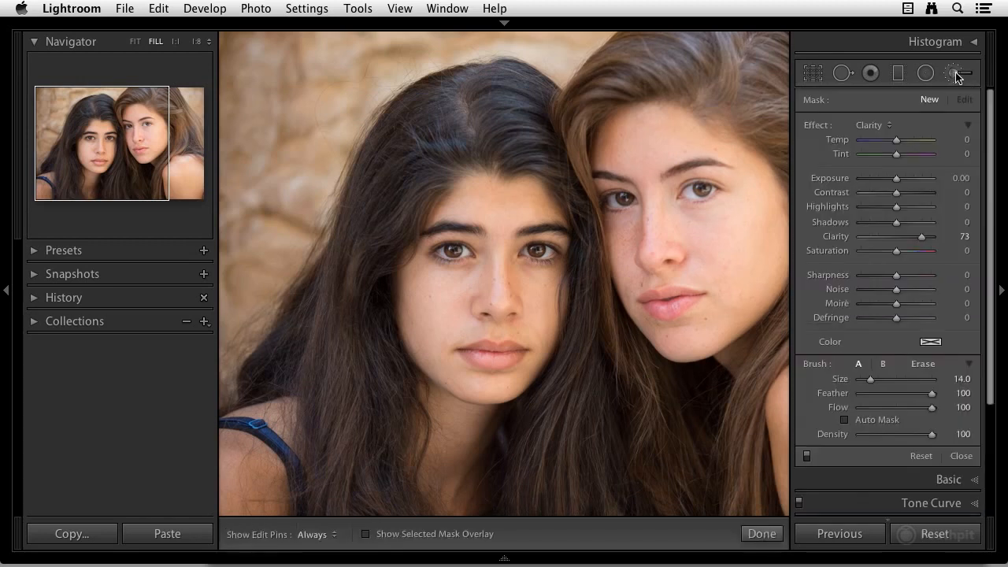
pyautogui.click(888, 126)
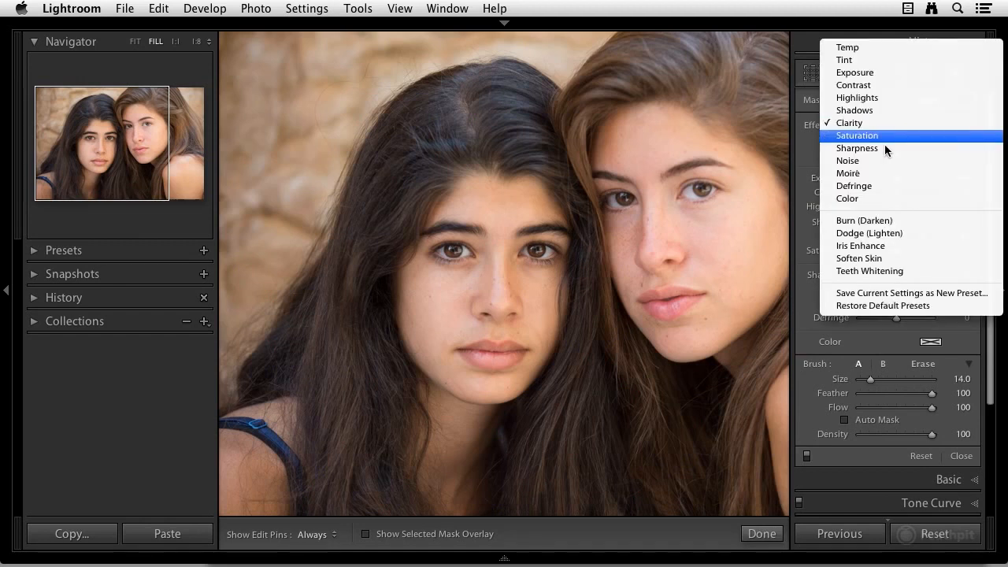
pyautogui.click(883, 148)
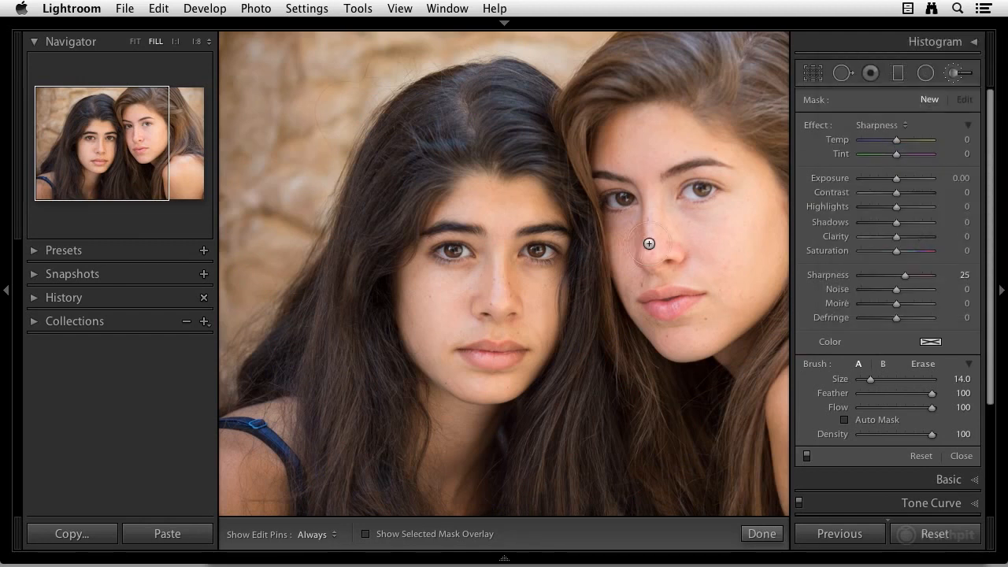
pyautogui.press('[')
pyautogui.press('[')
pyautogui.press('[')
pyautogui.press('[')
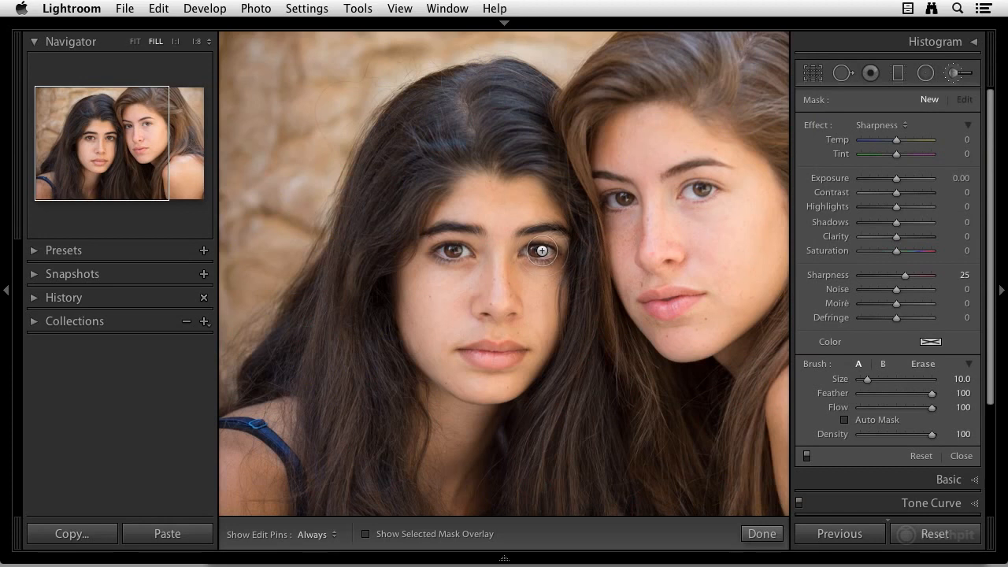
# Paint sharpening onto the eye of the dark-haired girl on the left
pyautogui.press('h')
pyautogui.click(550, 251)
# Toggle the visibility of the edit pins on and off repeatedly
pyautogui.press('h')
pyautogui.press('h')
pyautogui.press('h')
pyautogui.press('h')
pyautogui.press('h')
pyautogui.press('h')
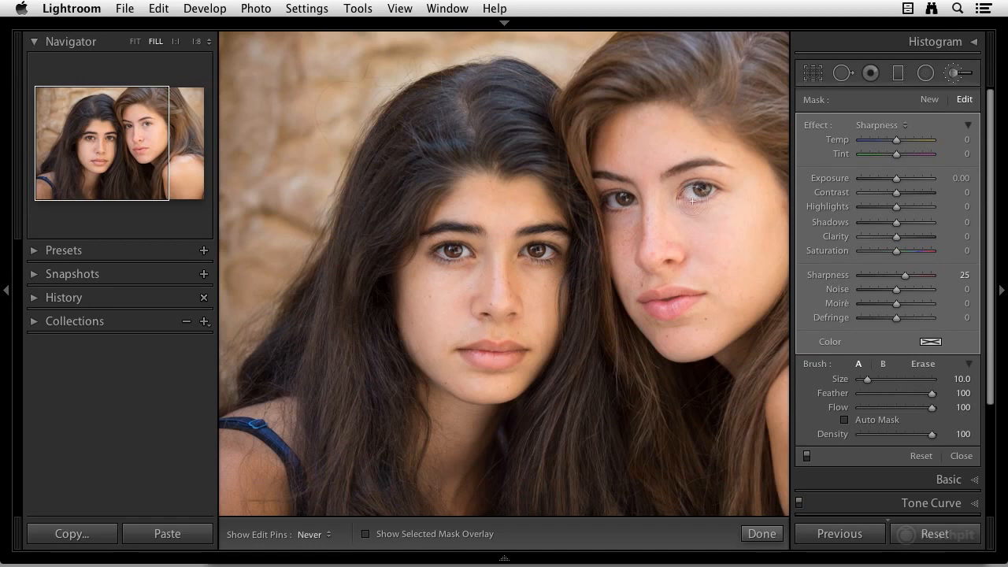
pyautogui.press('h')
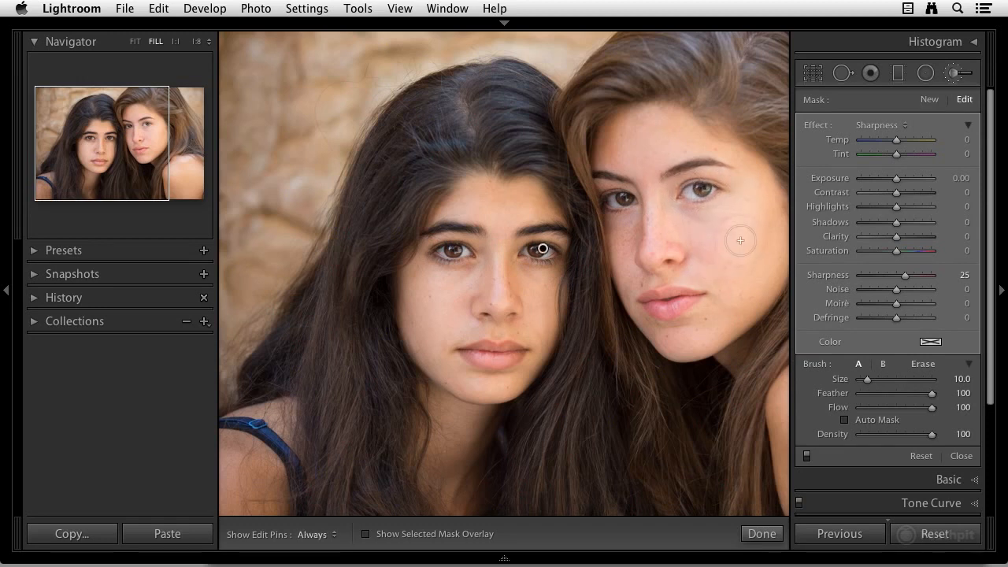
pyautogui.press('h')
pyautogui.press('h')
pyautogui.press('h')
pyautogui.press('h')
pyautogui.press('h')
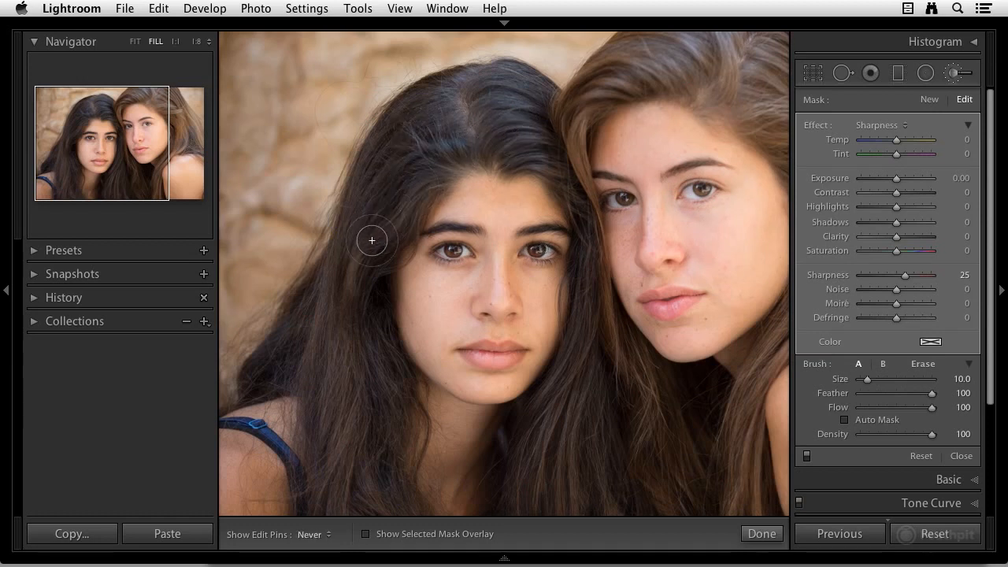
pyautogui.press('h')
pyautogui.press('h')
pyautogui.press('h')
pyautogui.press('h')
pyautogui.press('h')
pyautogui.press('h')
pyautogui.press('h')
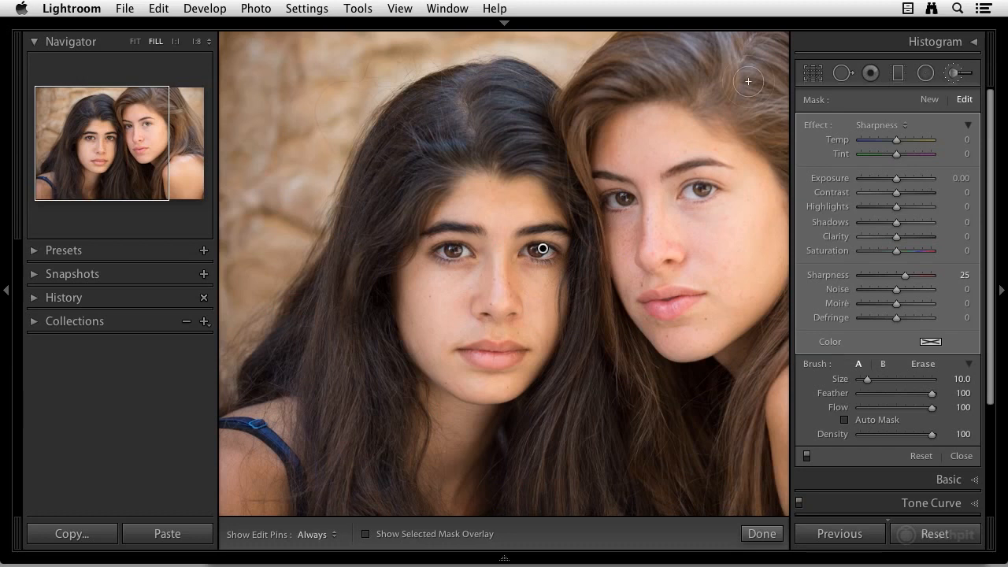
# Close the Adjustment Brush and reopen the Detail panel
pyautogui.click(954, 72)
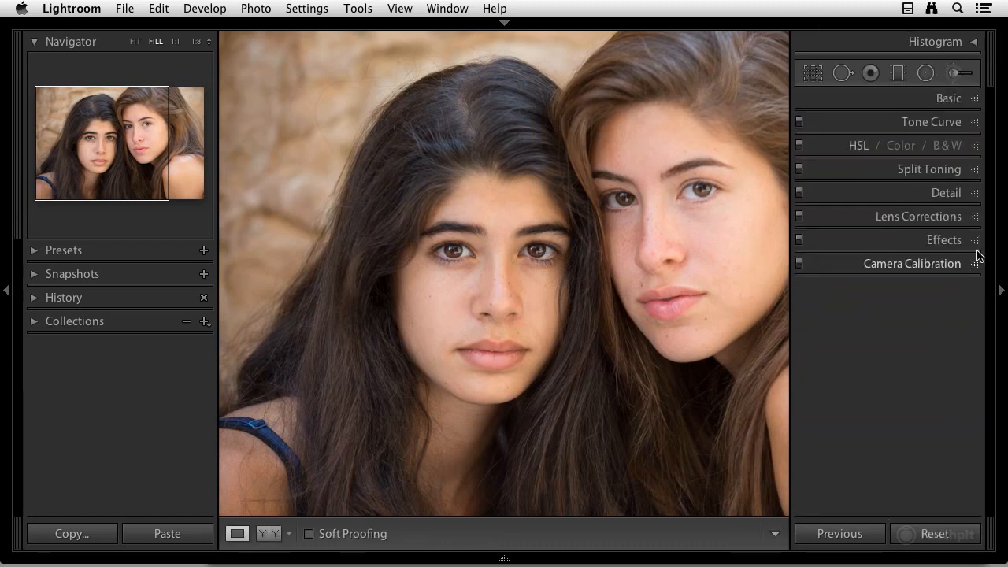
pyautogui.click(974, 194)
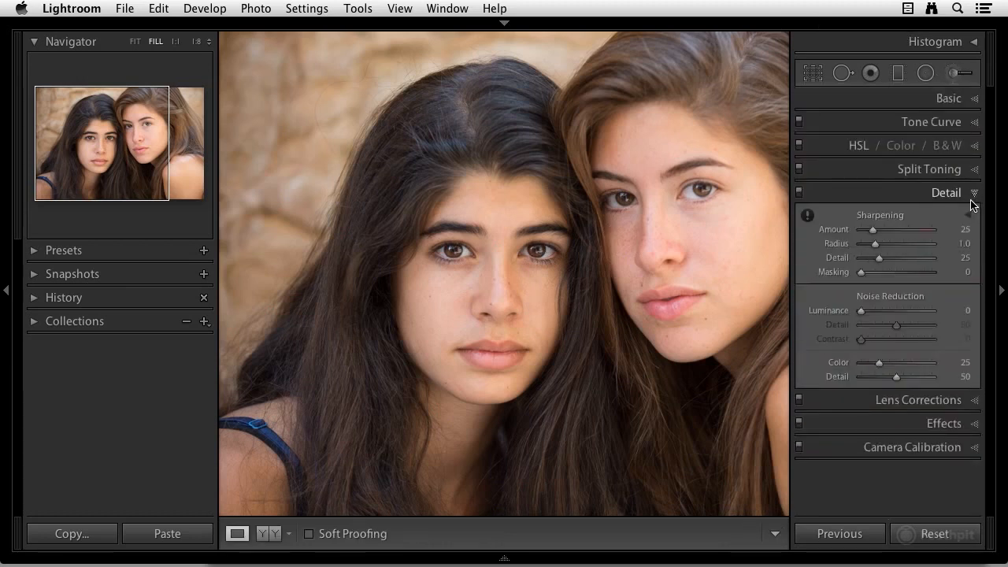